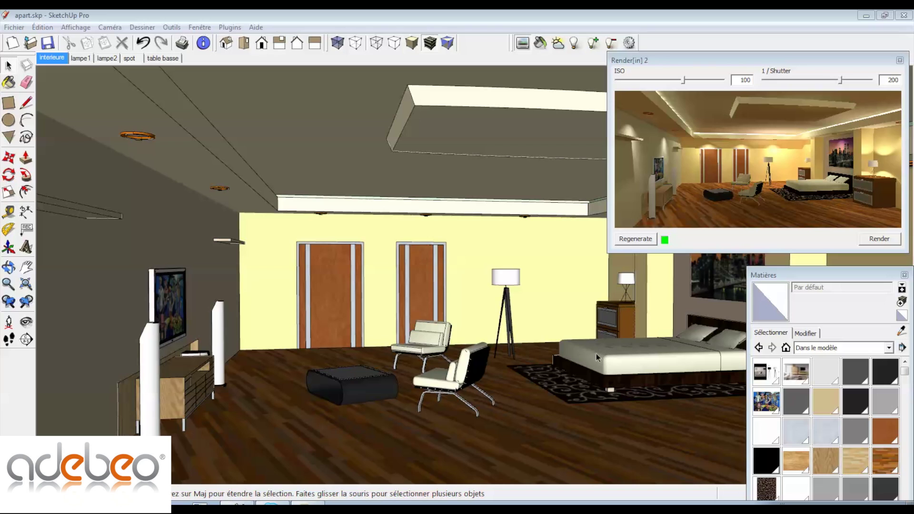
Step: Open the Render[in] material settings and arrange them and the model's materials so both can be reached
{"action": "left_click", "coordinate": [539, 44]}
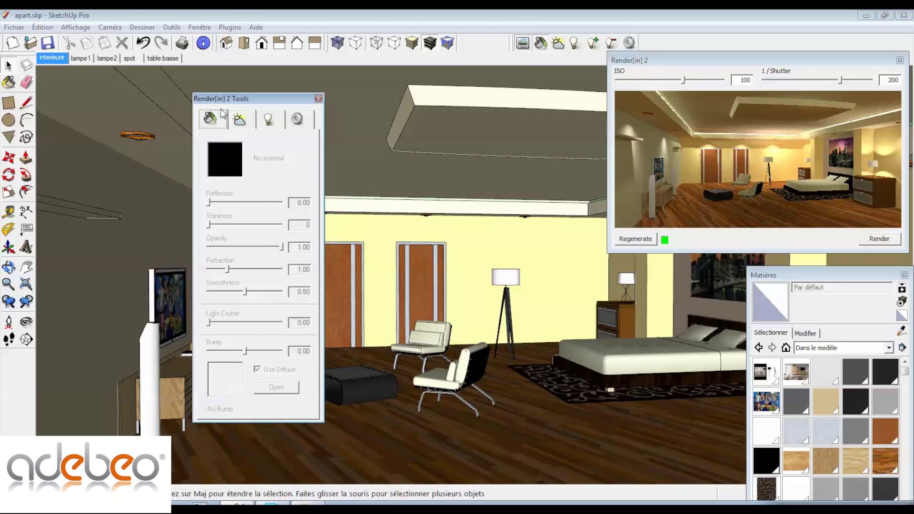
{"action": "mouse_move", "coordinate": [244, 98]}
{"action": "left_mouse_down"}
{"action": "mouse_move", "coordinate": [292, 104]}
{"action": "mouse_move", "coordinate": [215, 89]}
{"action": "left_mouse_up"}
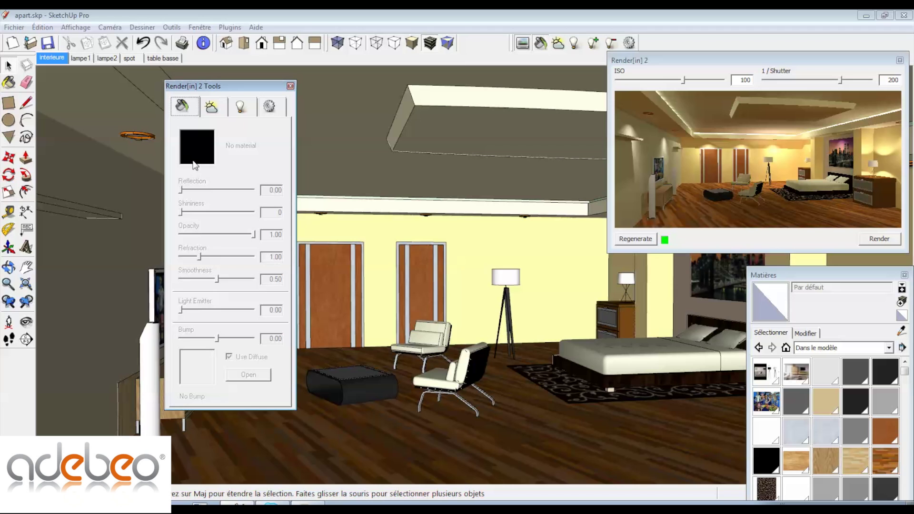
{"action": "left_click_drag", "start_coordinate": [800, 275], "coordinate": [763, 223]}
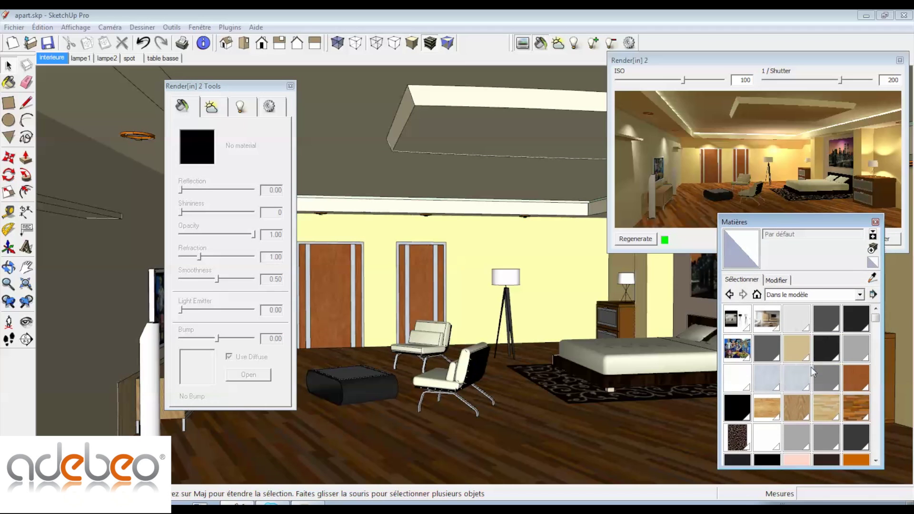
Step: Inspect the render settings of several model materials, including Bora-7202-031-b, Couleur_004 and 10
{"action": "left_click", "coordinate": [862, 410]}
{"action": "left_click", "coordinate": [747, 445]}
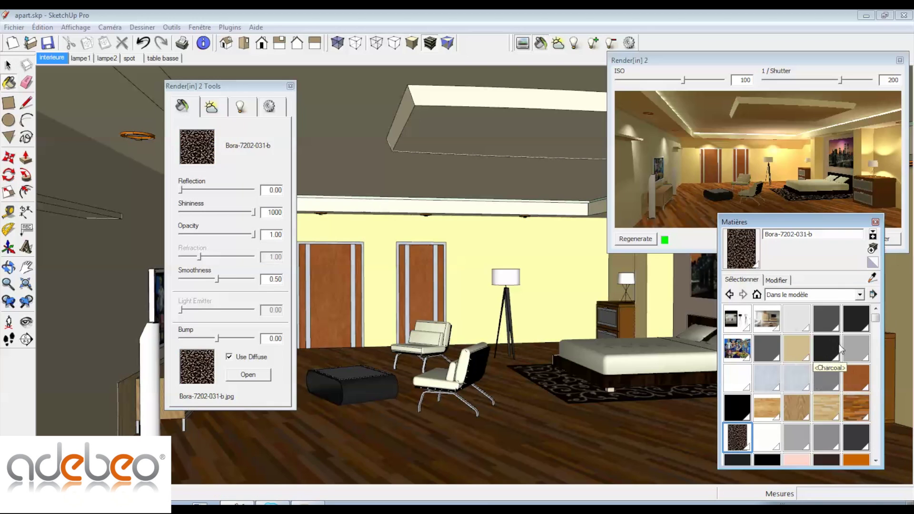
{"action": "left_click", "coordinate": [856, 348]}
{"action": "left_click", "coordinate": [827, 437]}
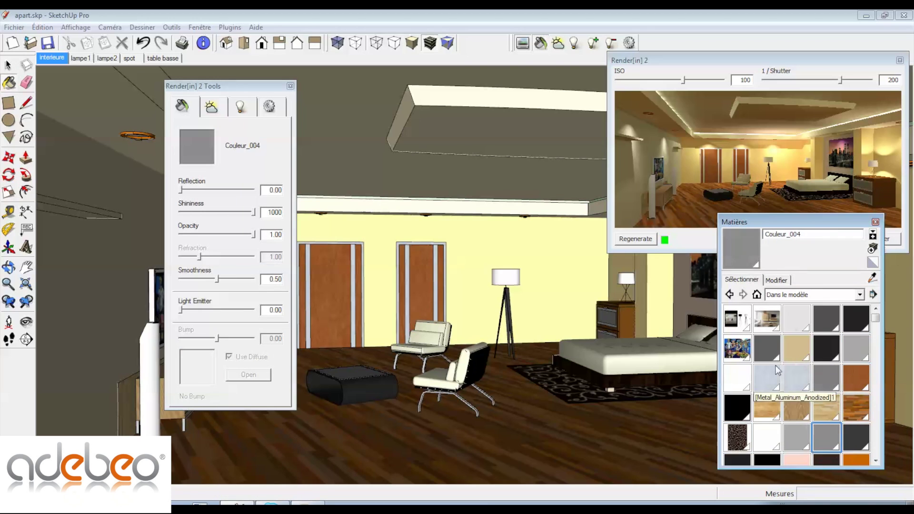
{"action": "left_click", "coordinate": [738, 348]}
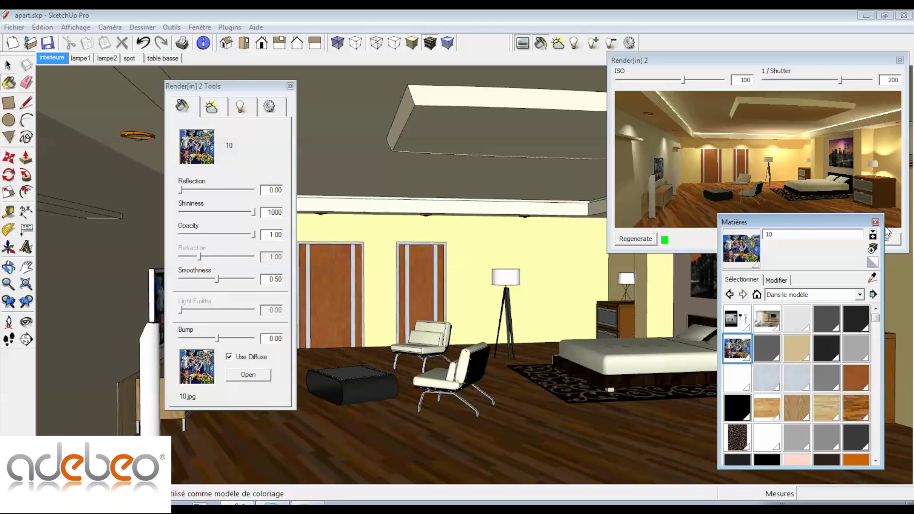
Step: Sample materials from the door and floor in the model, ending with the dark wood floor's Bois_sol_foncé, and uncover the render preview
{"action": "left_click", "coordinate": [9, 82]}
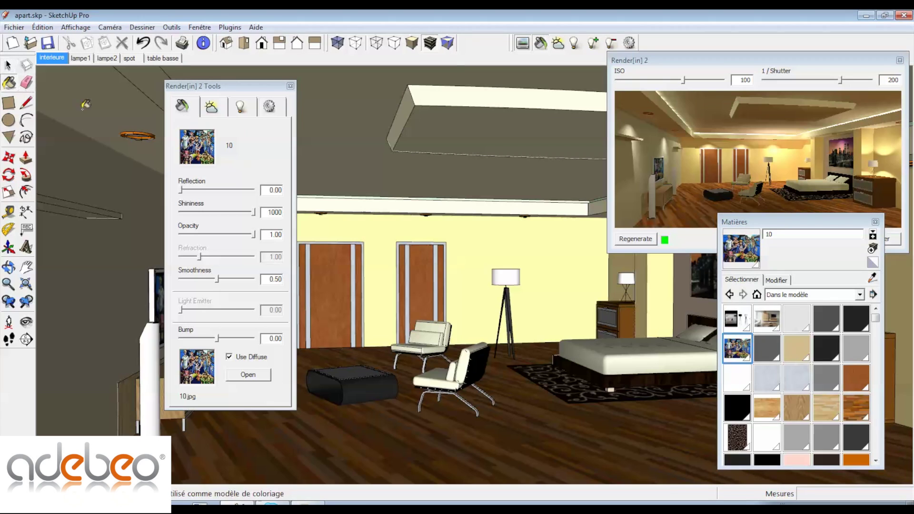
{"action": "left_click", "coordinate": [543, 449], "text": "alt"}
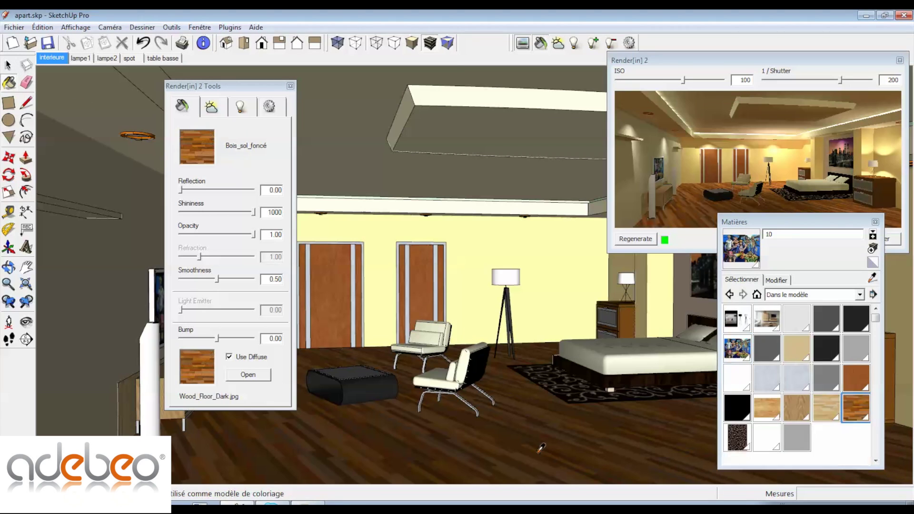
{"action": "left_click", "coordinate": [424, 286], "text": "alt"}
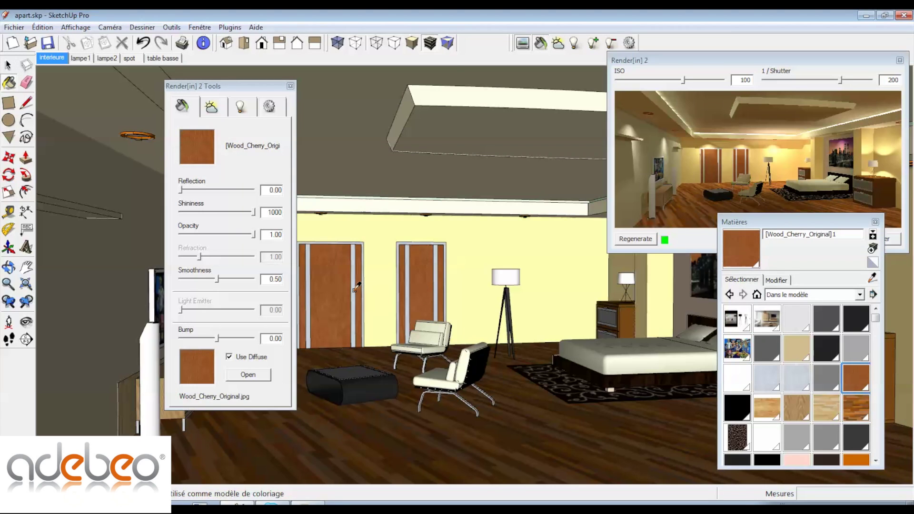
{"action": "left_click", "coordinate": [544, 447], "text": "alt"}
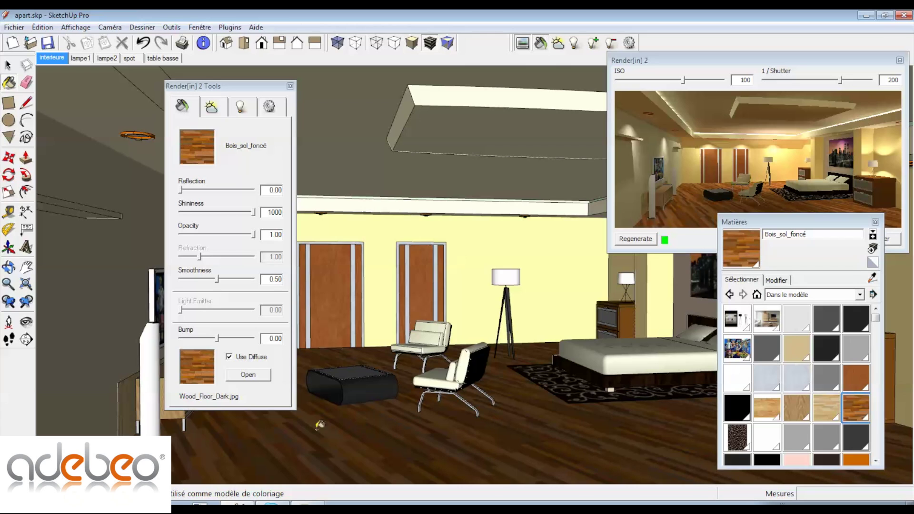
{"action": "left_click", "coordinate": [8, 65]}
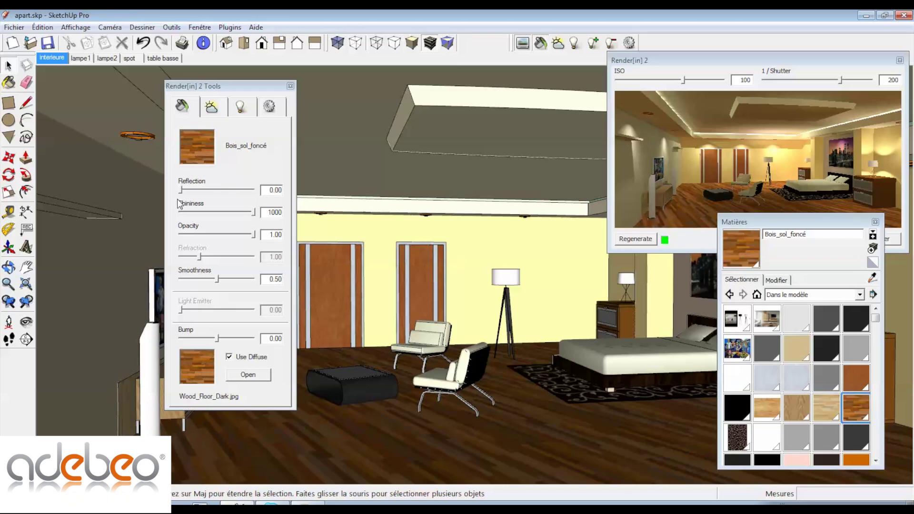
{"action": "left_click_drag", "start_coordinate": [787, 227], "coordinate": [816, 272]}
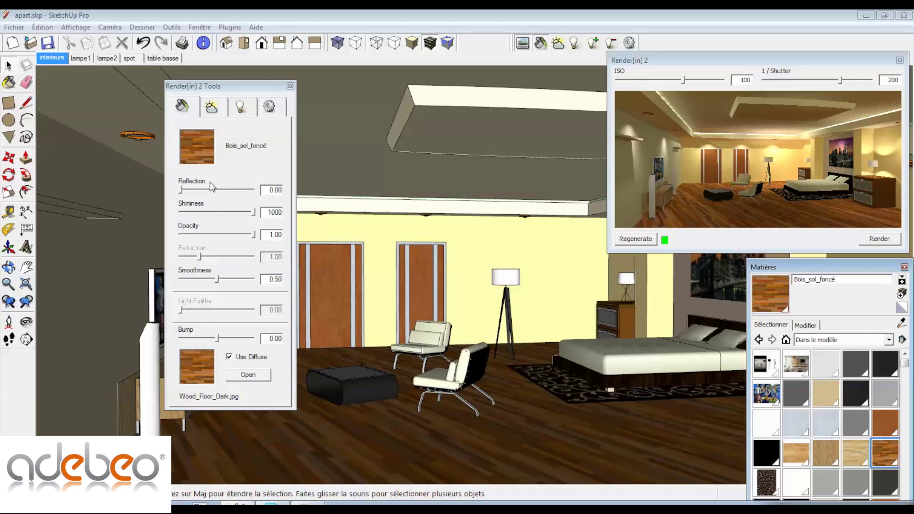
Step: Try a reflection of 1.00 and a shininess of 0 on the Bois_sol_foncé floor material
{"action": "left_click", "coordinate": [263, 190]}
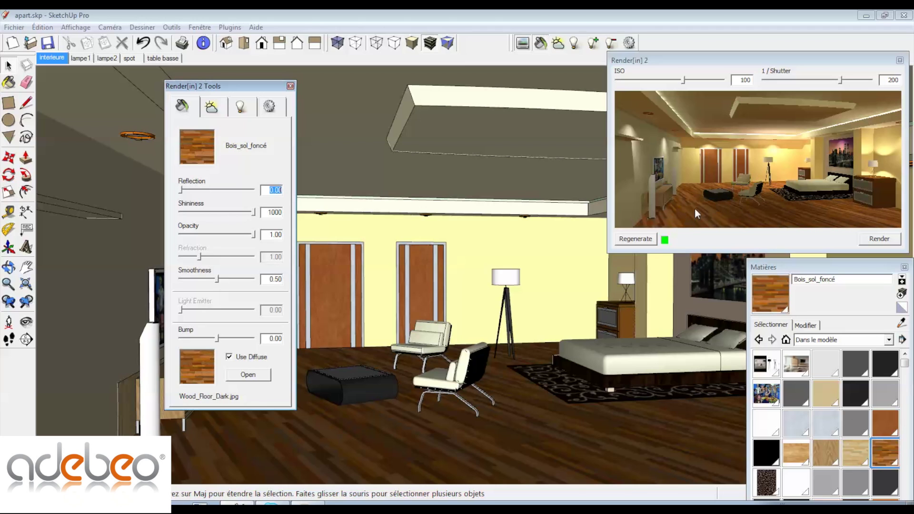
{"action": "left_click_drag", "start_coordinate": [182, 189], "coordinate": [297, 202]}
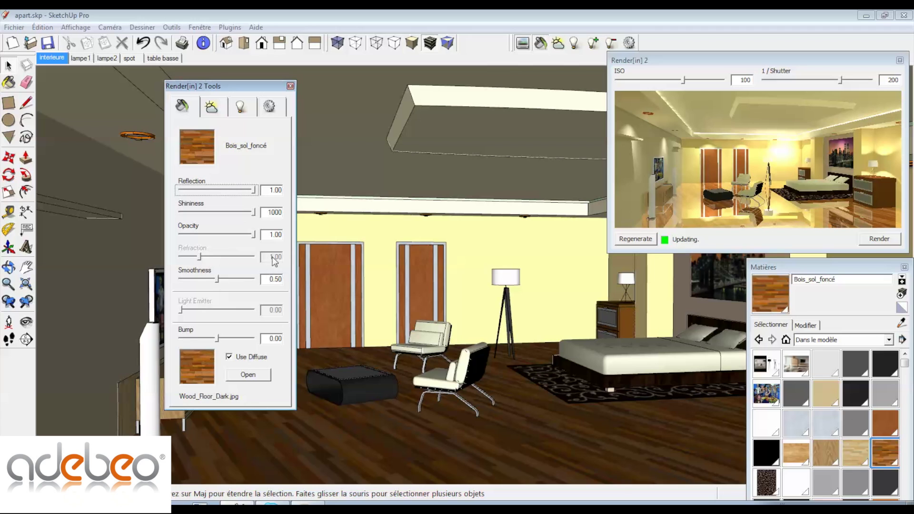
{"action": "double_click", "coordinate": [265, 214]}
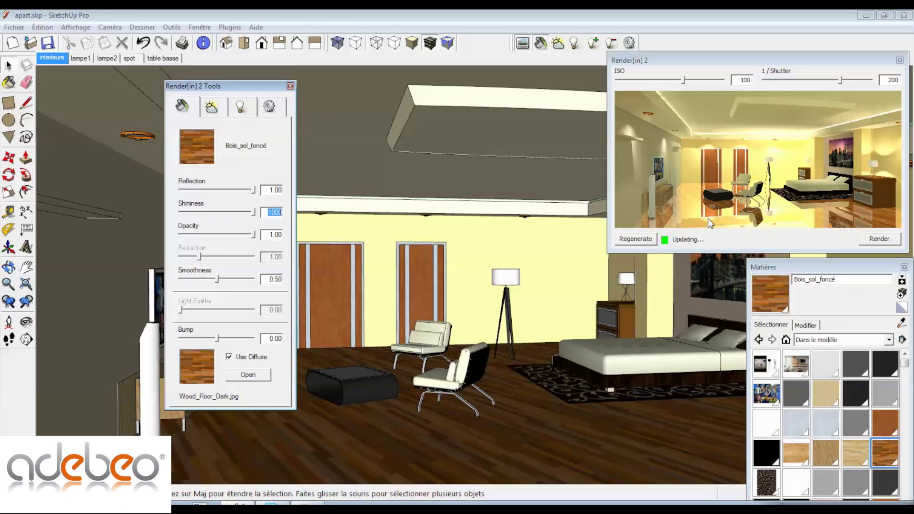
{"action": "left_click", "coordinate": [253, 213]}
{"action": "left_click_drag", "start_coordinate": [256, 217], "coordinate": [180, 217]}
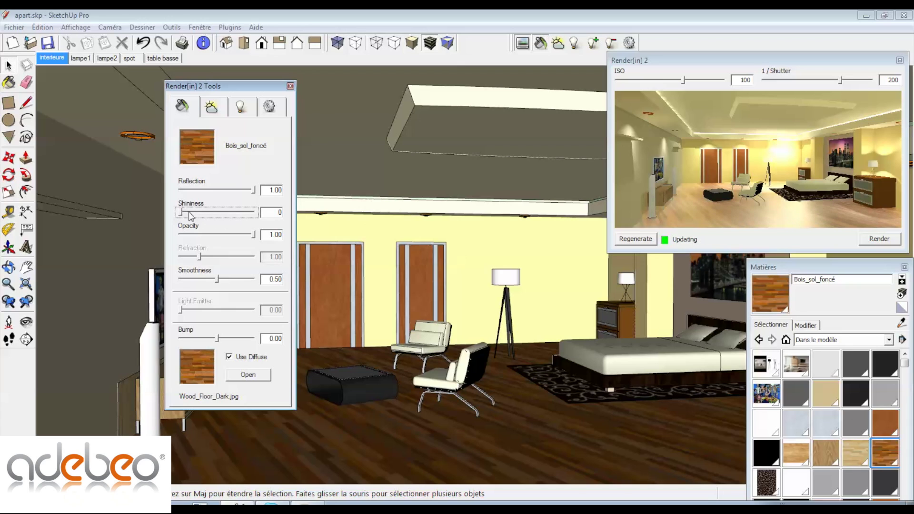
Step: Set the Bois_sol_foncé floor material's shininess to 200 and its reflection to 0.35
{"action": "double_click", "coordinate": [280, 211]}
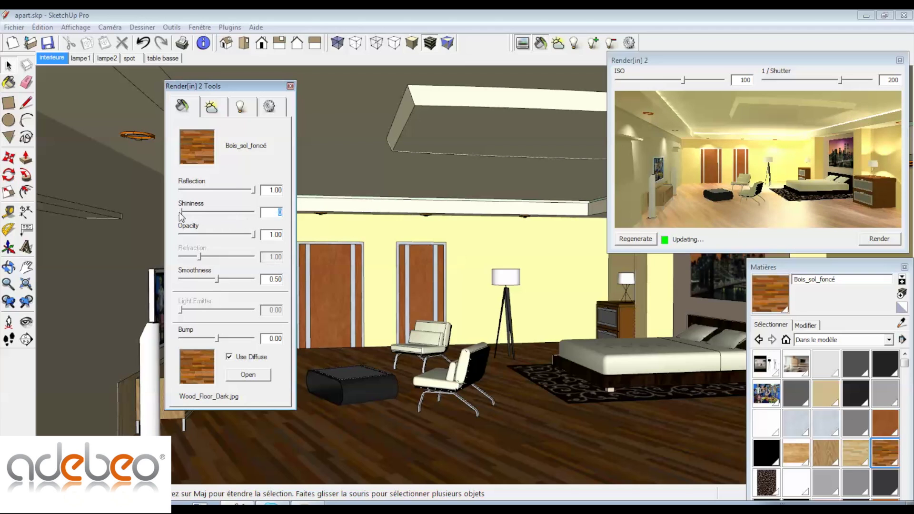
{"action": "type", "text": "200"}
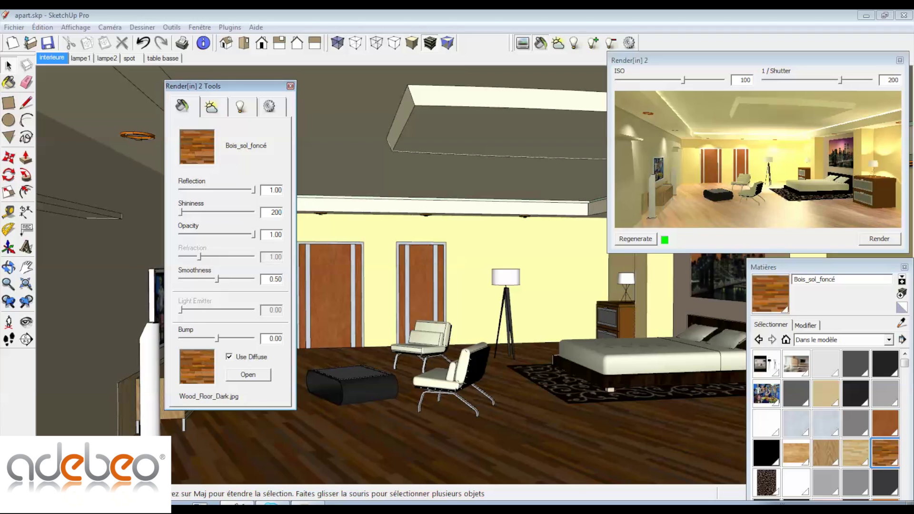
{"action": "key", "text": "Return"}
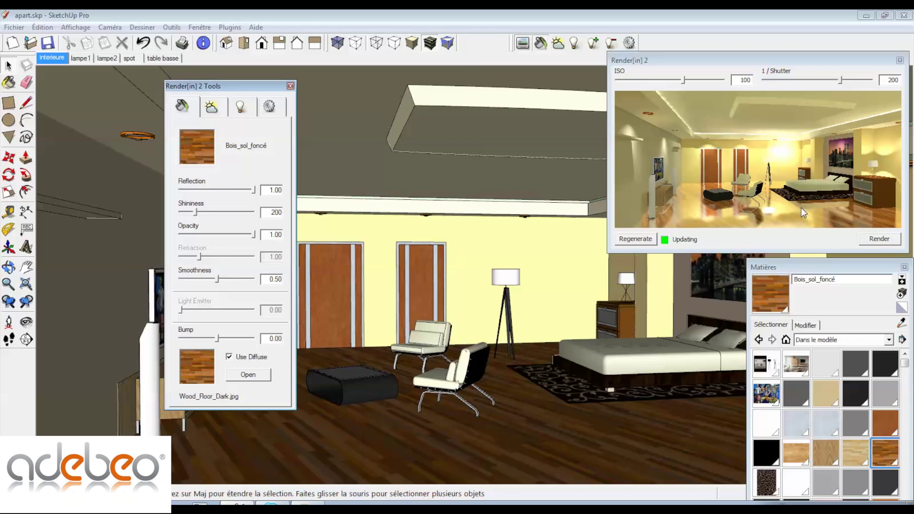
{"action": "left_click_drag", "start_coordinate": [266, 191], "coordinate": [295, 189]}
{"action": "type", "text": "0"}
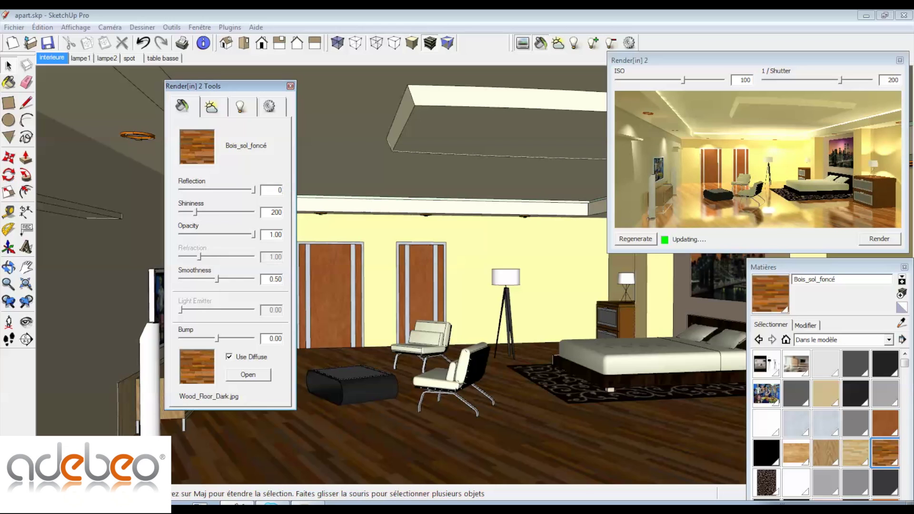
{"action": "type", "text": ".35"}
{"action": "key", "text": "Return"}
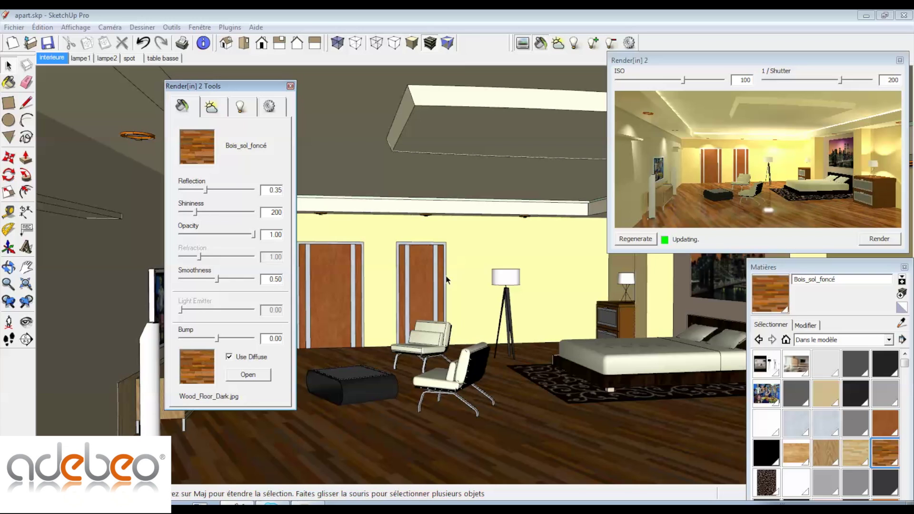
Step: Sample the Métal_aluminium_anodisé material from a vertical strip on the door beside the floor lamp
{"action": "left_click", "coordinate": [8, 64]}
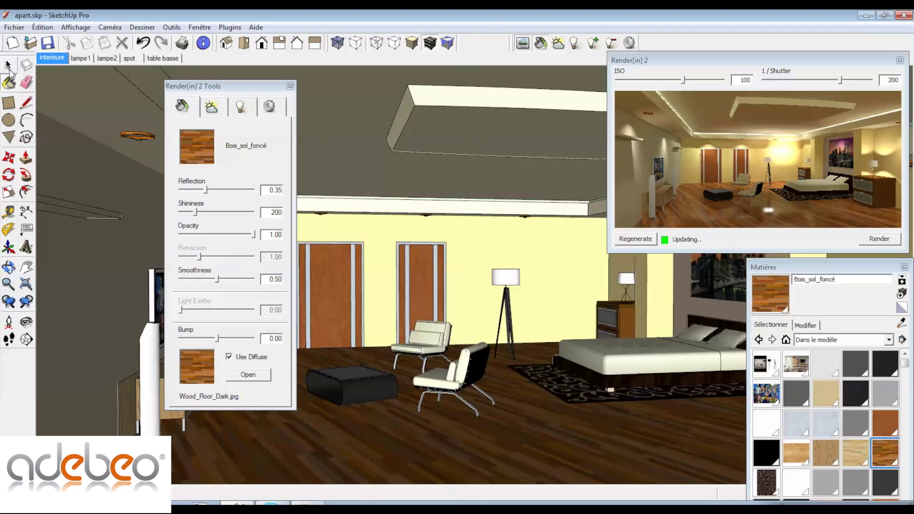
{"action": "scroll", "coordinate": [408, 274], "scroll_direction": "up", "scroll_amount": 4}
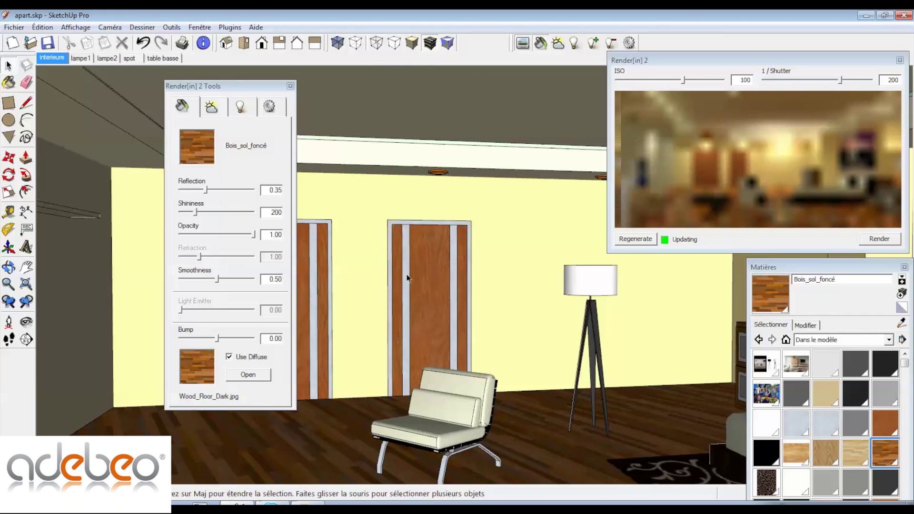
{"action": "scroll", "coordinate": [407, 278], "scroll_direction": "up", "scroll_amount": 5}
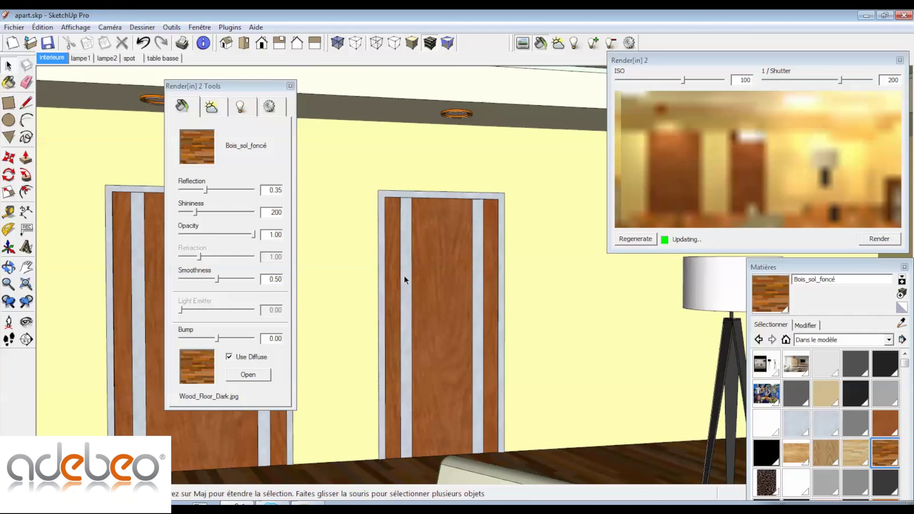
{"action": "scroll", "coordinate": [405, 277], "scroll_direction": "up", "scroll_amount": 6}
{"action": "middle_click_drag", "start_coordinate": [413, 387], "coordinate": [460, 404], "text": "shift"}
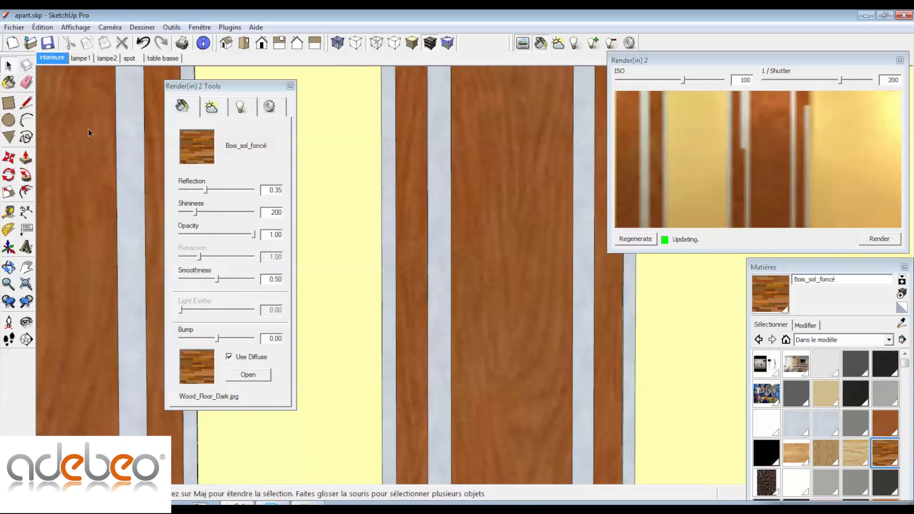
{"action": "key", "text": "b"}
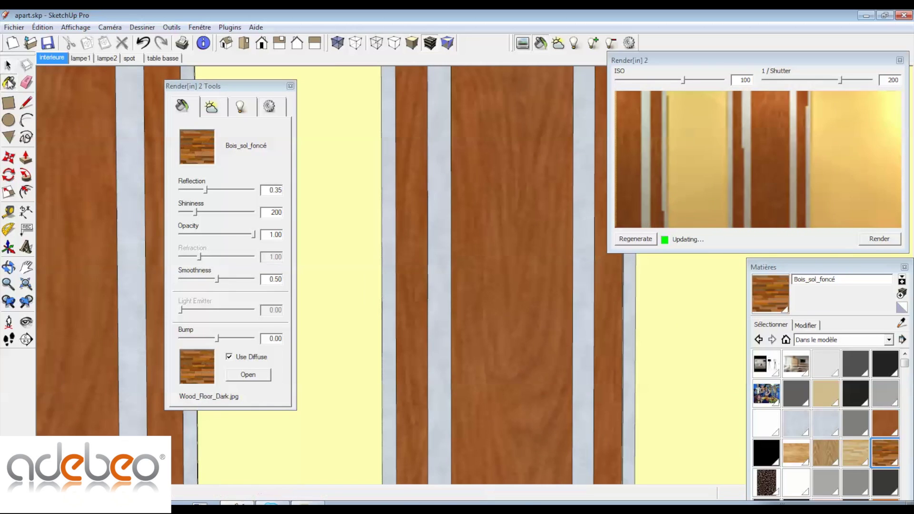
{"action": "left_click", "coordinate": [435, 299], "text": "alt"}
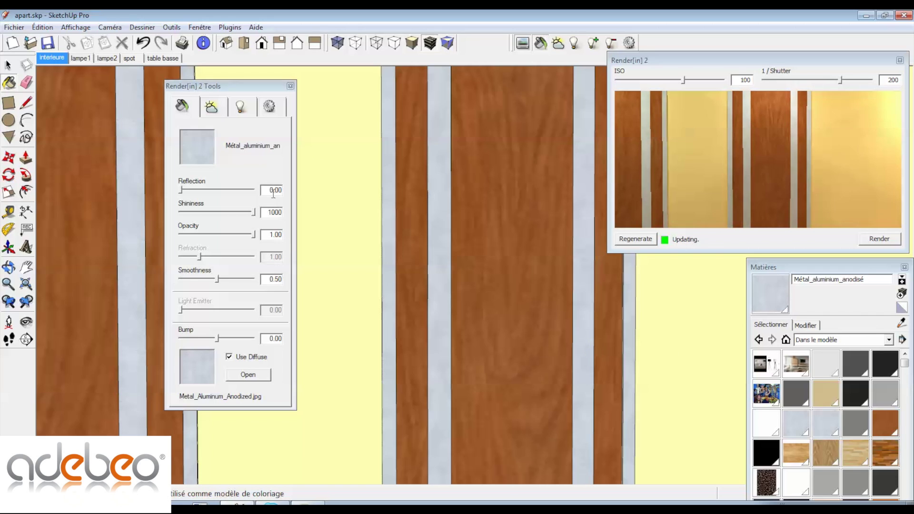
Step: Set the Métal_aluminium_anodisé material's reflection to 0.70 and its shininess to 500
{"action": "left_click_drag", "start_coordinate": [275, 190], "coordinate": [294, 188]}
{"action": "type", "text": "7"}
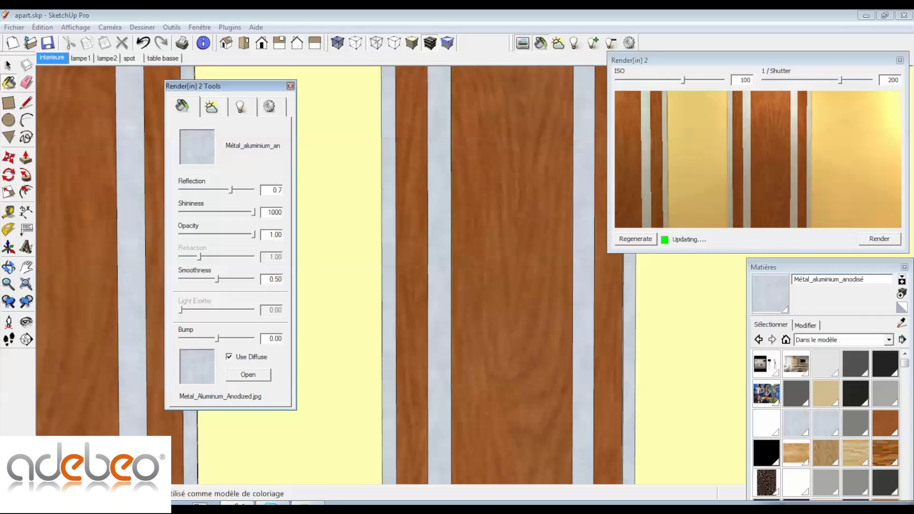
{"action": "key", "text": "Return"}
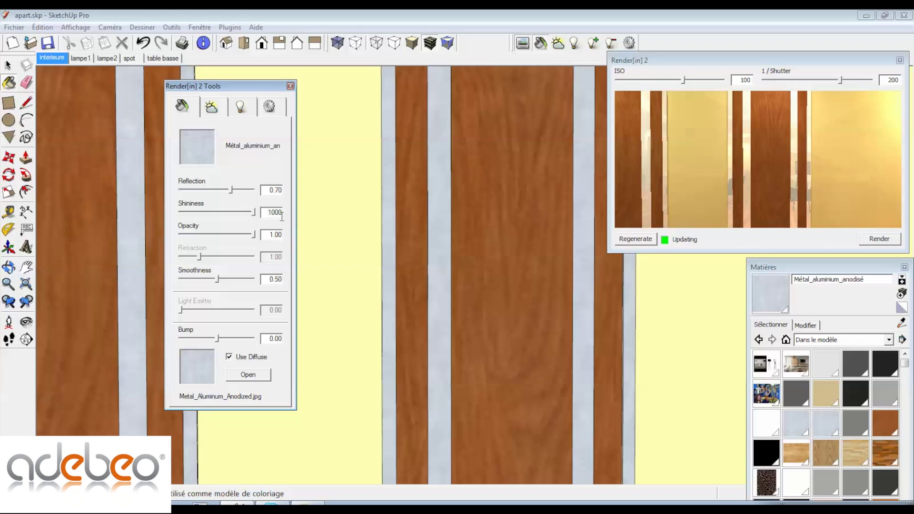
{"action": "left_click_drag", "start_coordinate": [267, 213], "coordinate": [274, 214]}
{"action": "type", "text": "5"}
{"action": "key", "text": "Tab"}
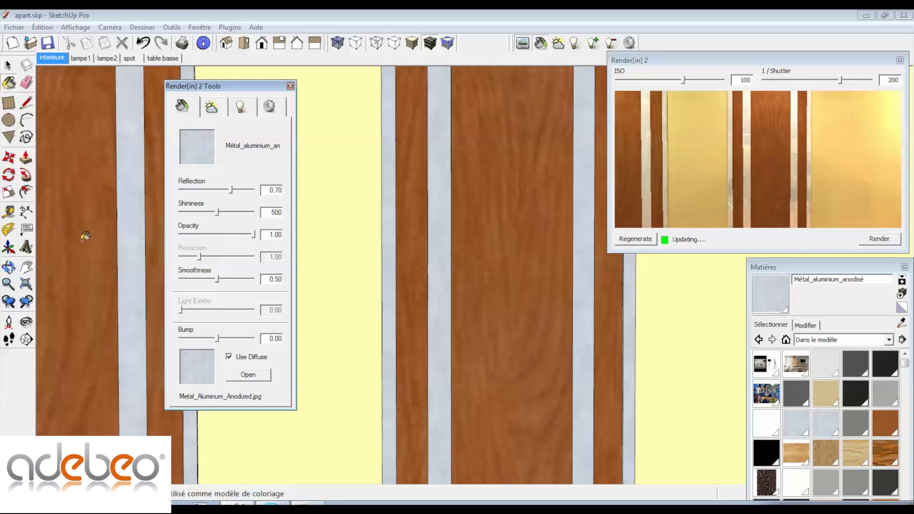
Step: Return to the interieure scene and get a close view of the front armchair's metal legs
{"action": "left_click", "coordinate": [51, 58]}
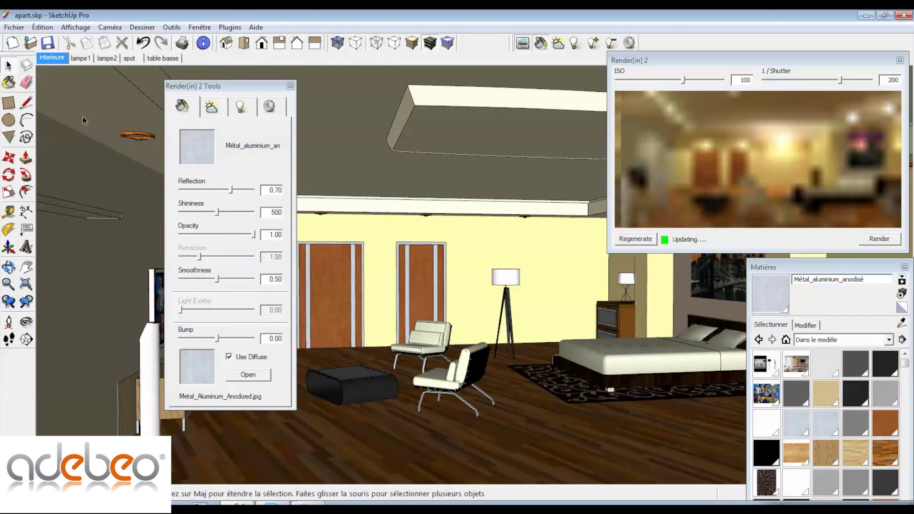
{"action": "scroll", "coordinate": [466, 421], "scroll_direction": "up", "scroll_amount": 4}
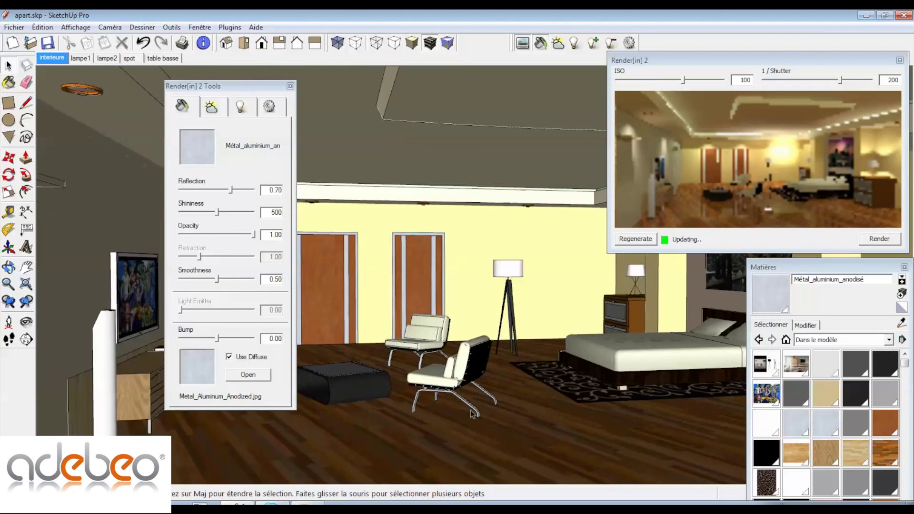
{"action": "scroll", "coordinate": [469, 414], "scroll_direction": "up", "scroll_amount": 4}
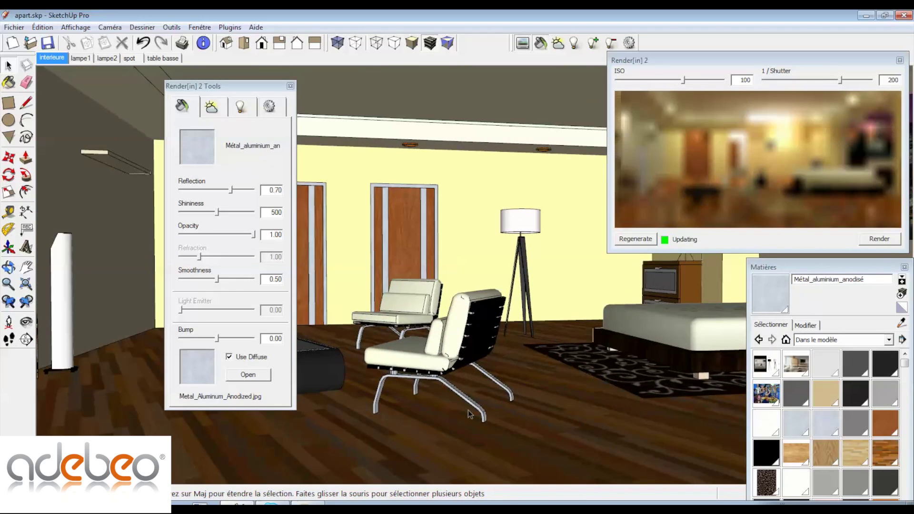
{"action": "scroll", "coordinate": [470, 407], "scroll_direction": "up", "scroll_amount": 4}
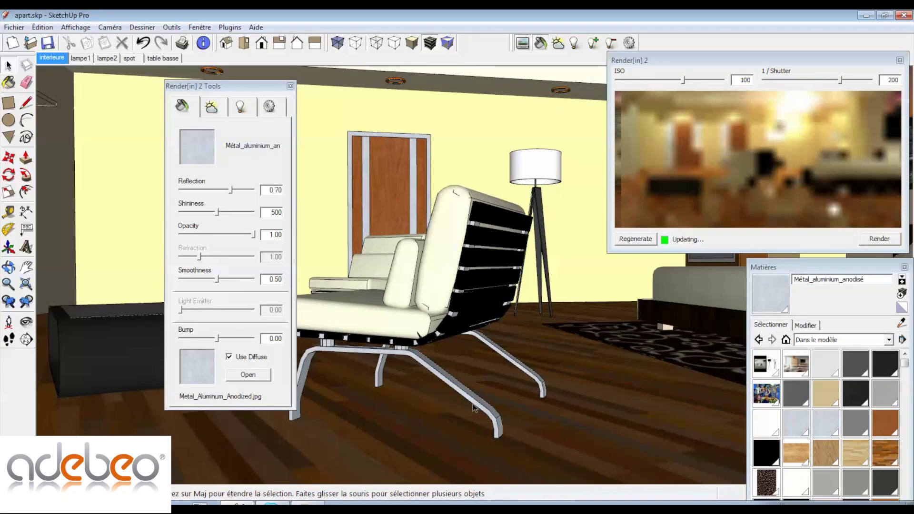